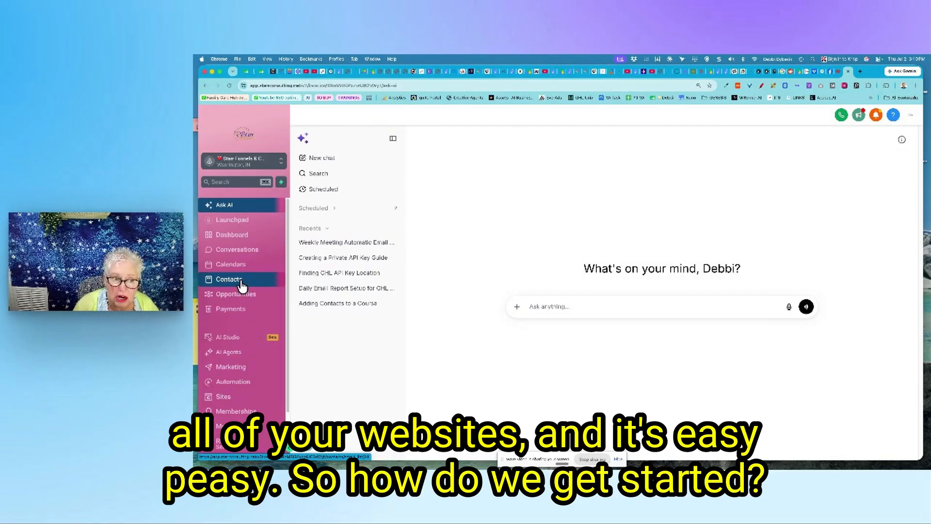
Open the Sites area and look over the list of funnels.
left_click(224, 397)
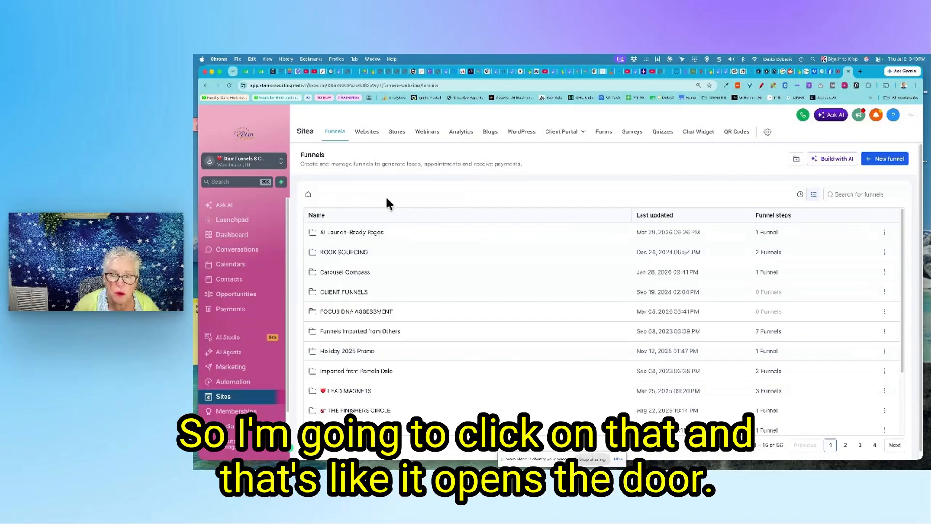
scroll(444, 365, "down", 3)
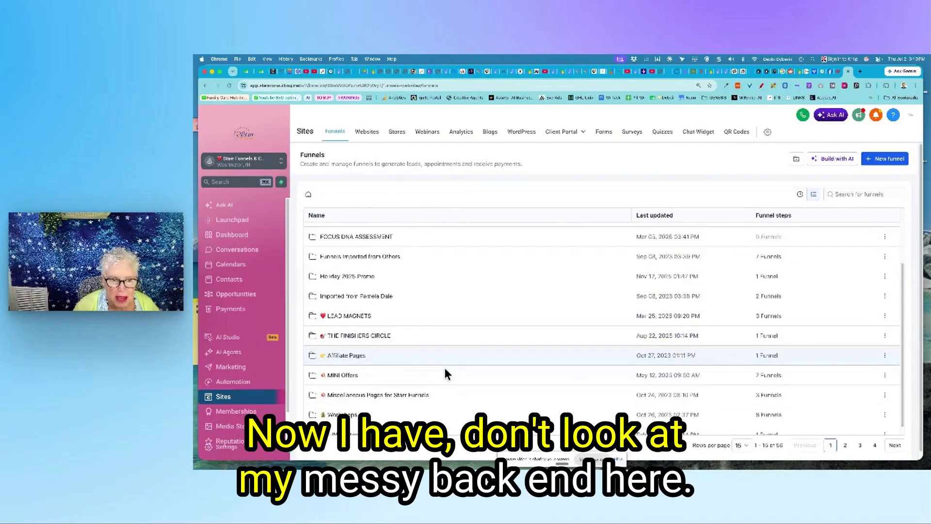
scroll(447, 258, "up", 3)
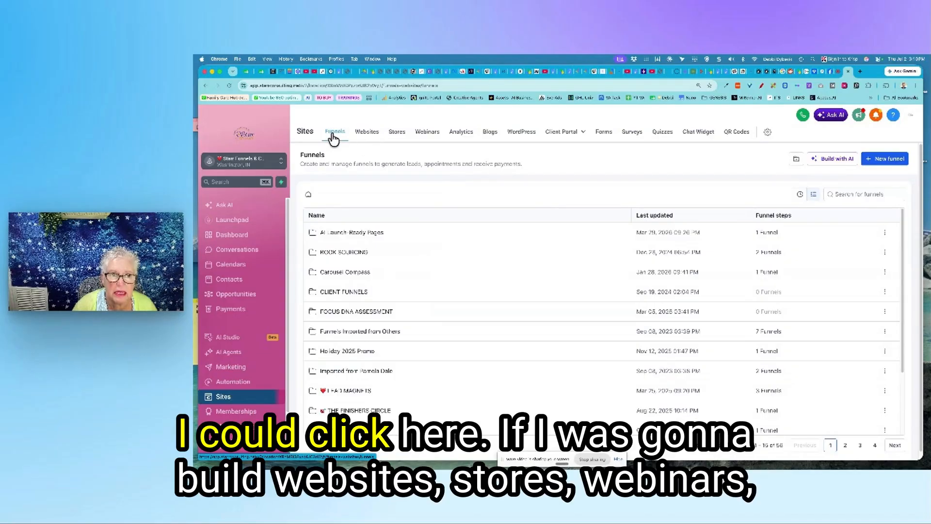
Look through the Websites, Stores and Webinars sections, then return to the Funnels list.
left_click(370, 139)
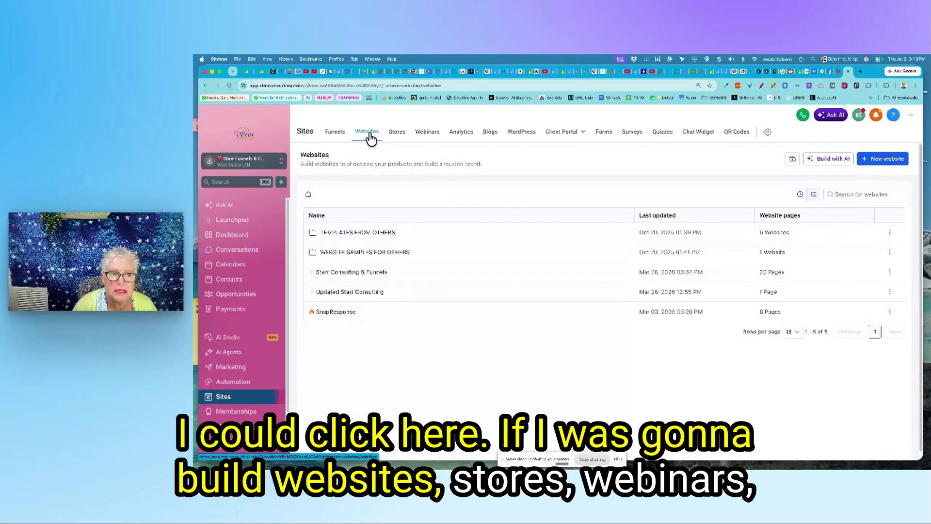
left_click(398, 138)
left_click(427, 139)
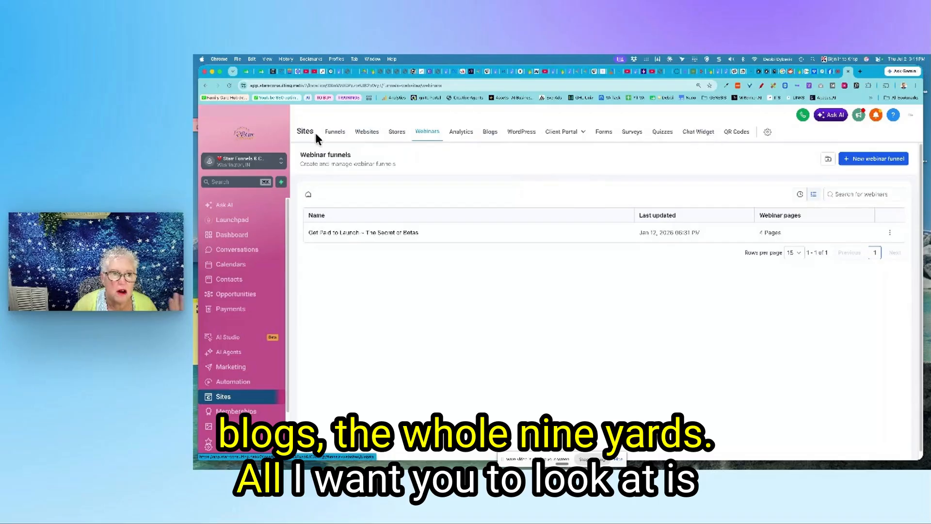
left_click(335, 138)
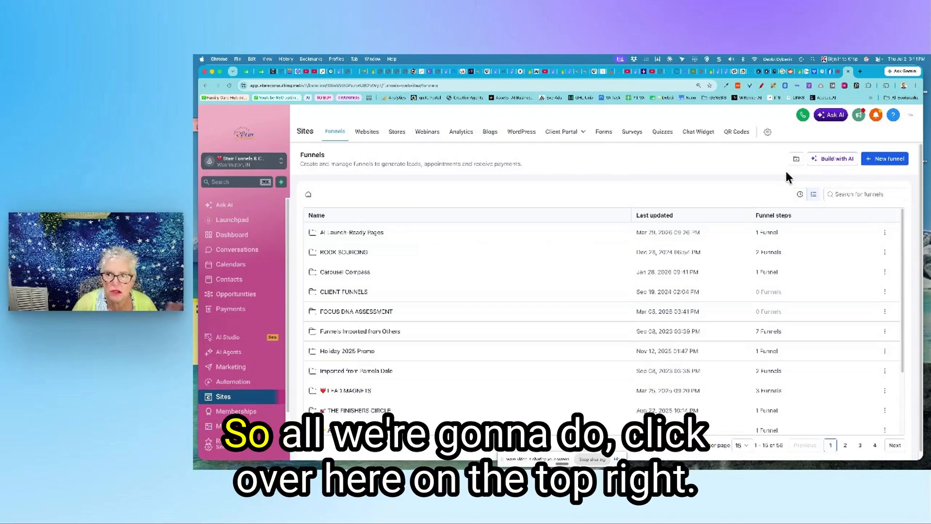
Create a new funnel from blank, naming it with the owner's first name followed by "July 2 TEST".
left_click(884, 164)
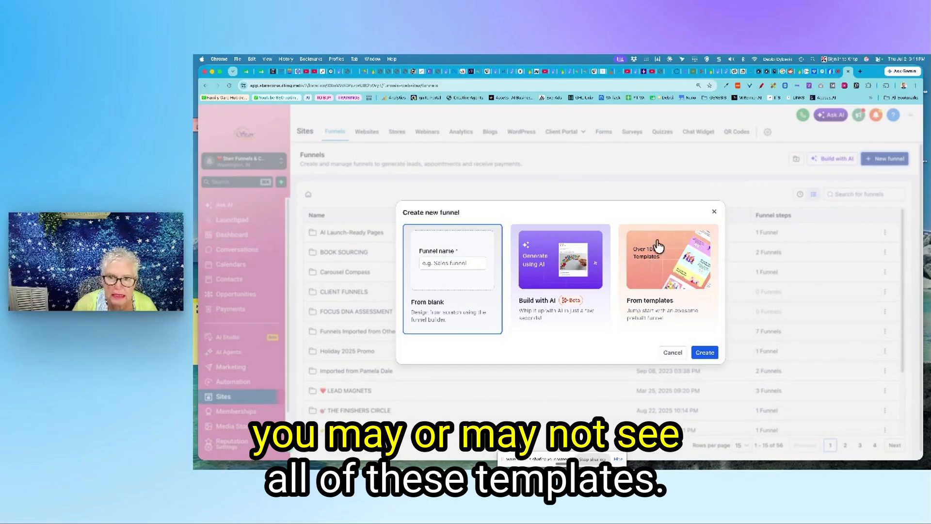
left_click(442, 262)
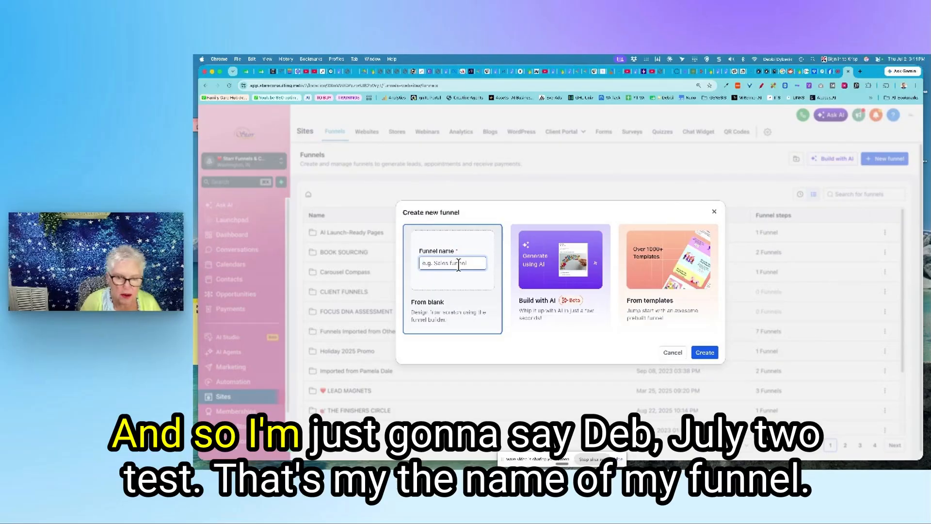
type("DebJuly")
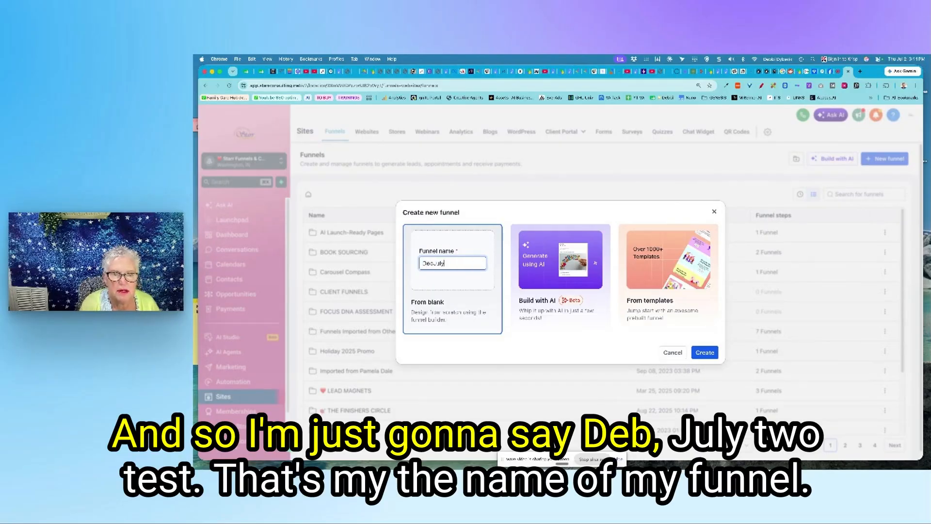
type(" 2 T")
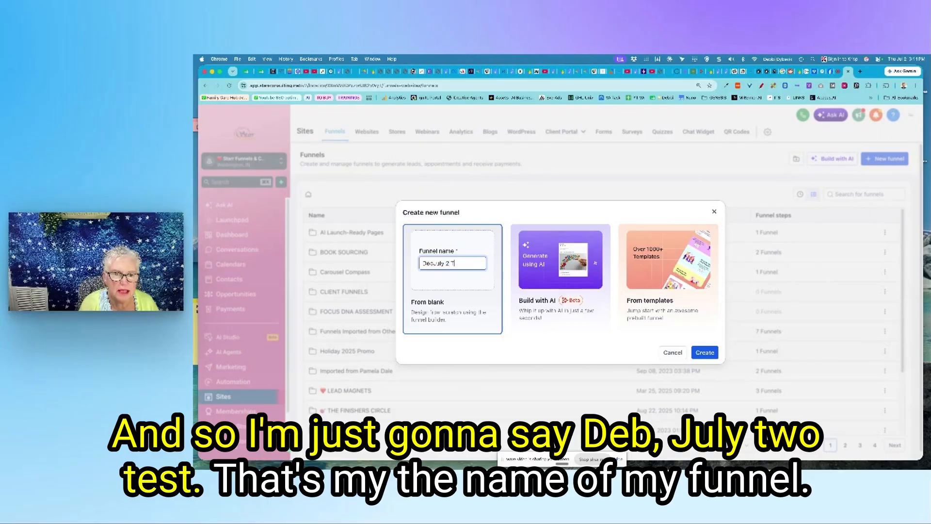
type("EST")
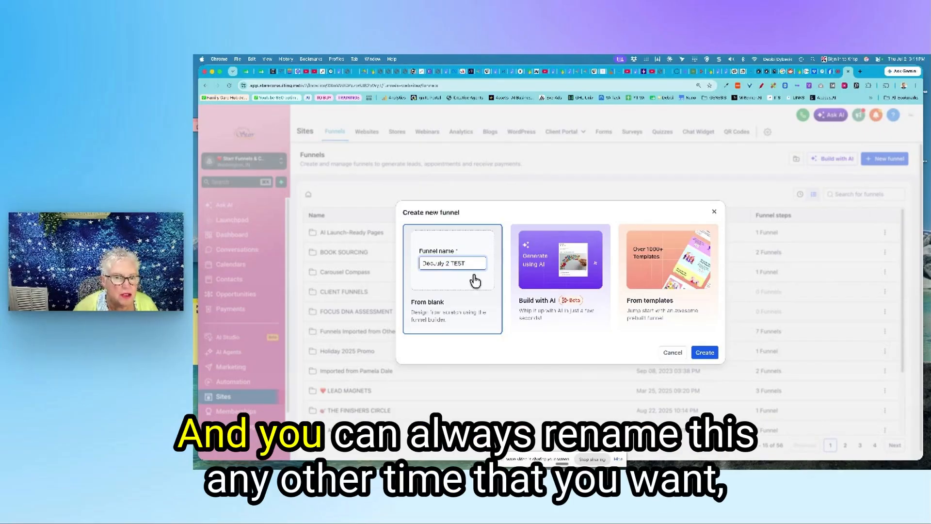
left_click(704, 353)
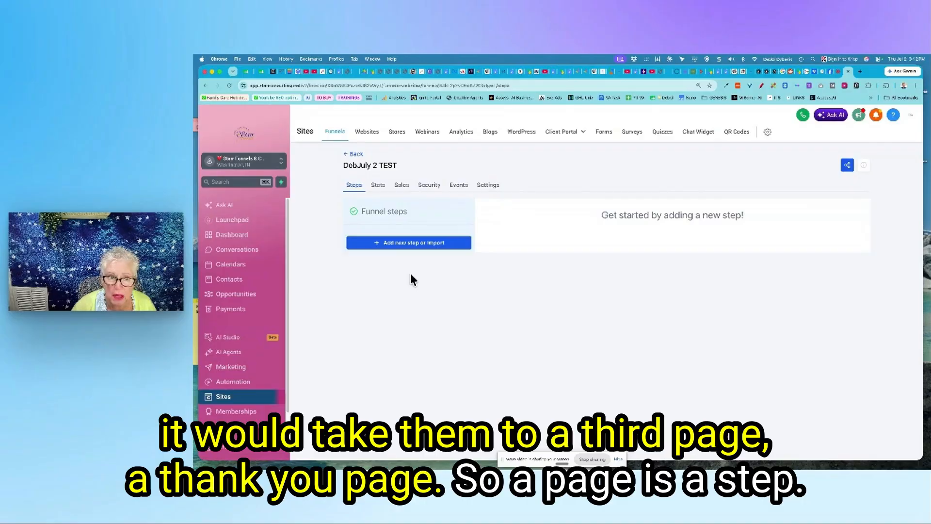
Add a new step to the funnel with the page name "FCH-Landing Page", leaving the path empty.
left_click(407, 248)
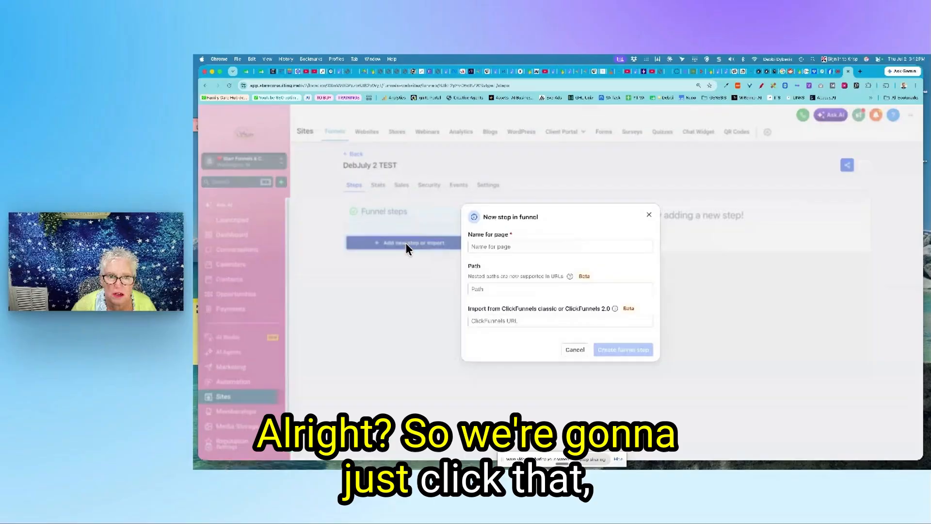
left_click(502, 246)
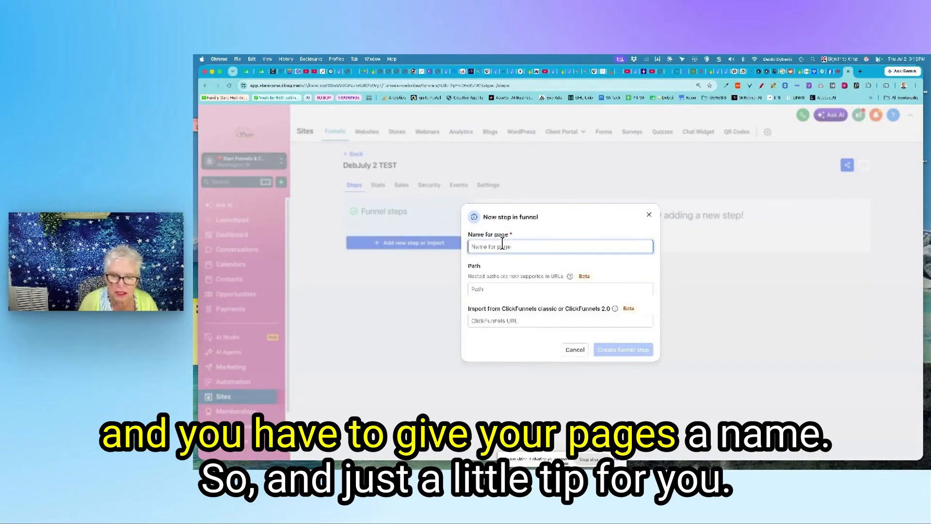
type("J")
key("BackSpace")
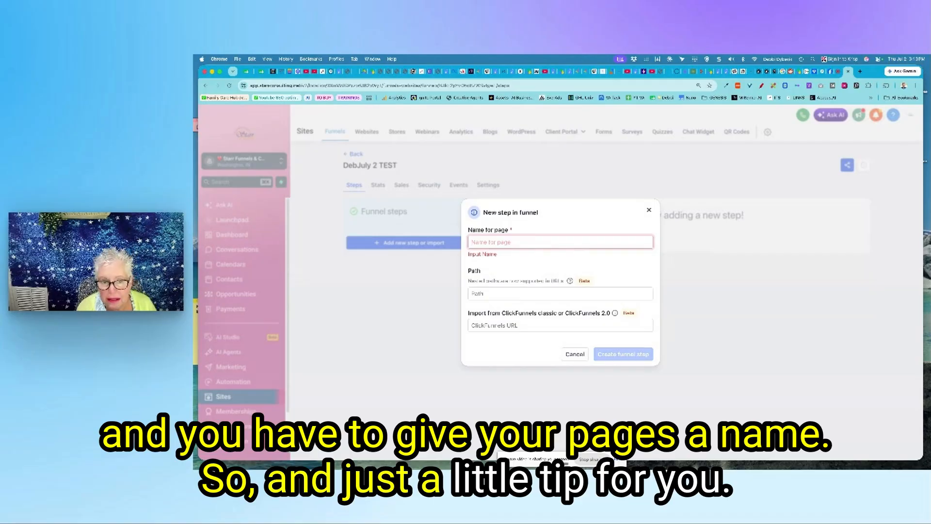
type("FCH")
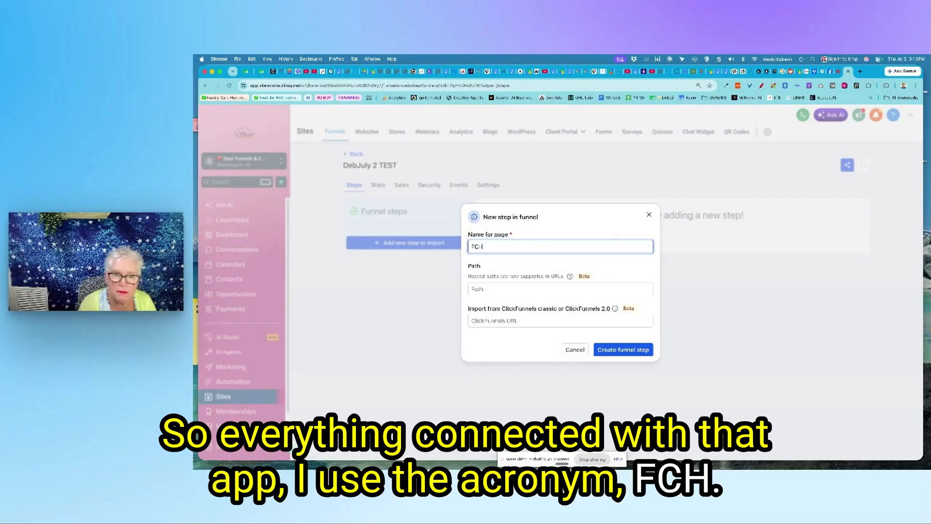
type("-Land")
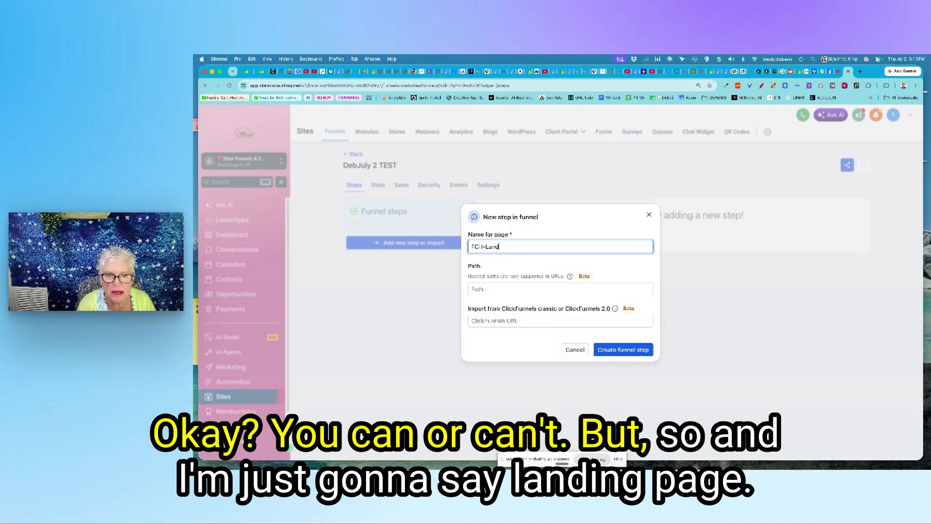
type("ing Page")
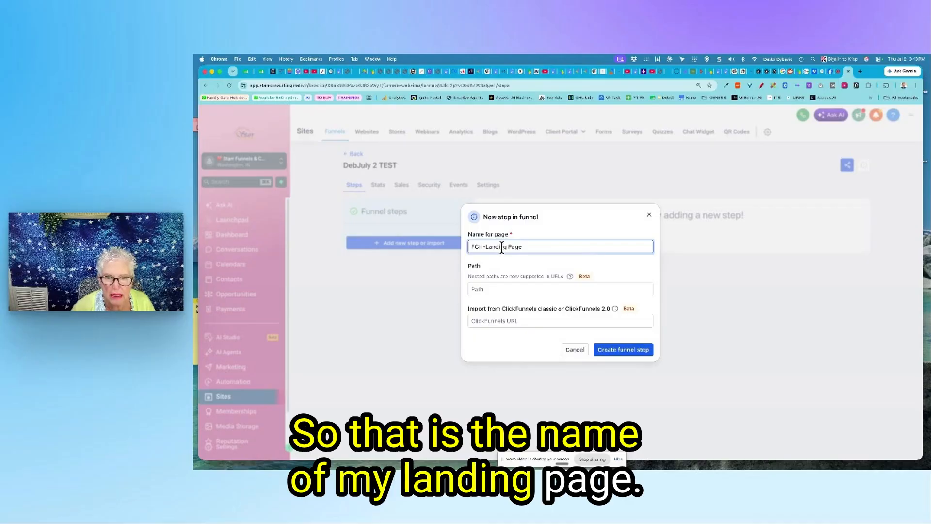
left_click(492, 290)
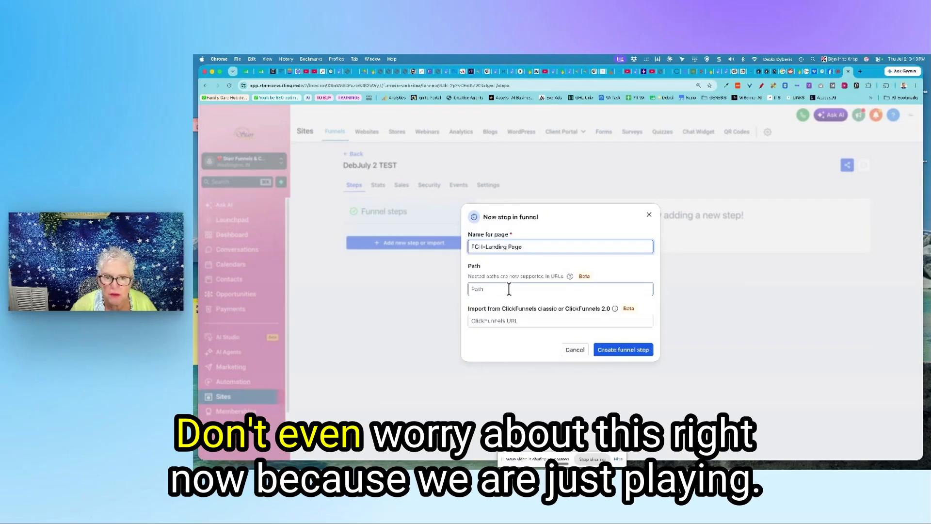
left_click(631, 354)
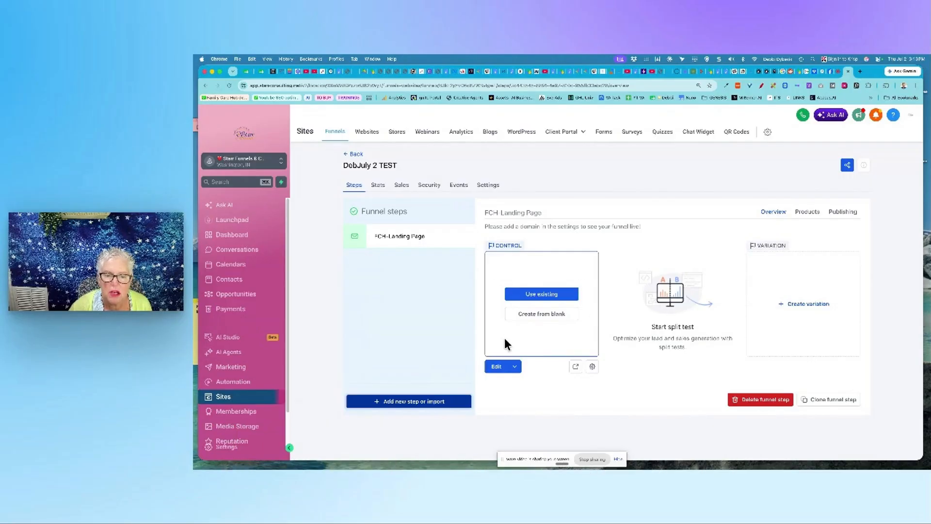
Open the FCH-Landing Page for editing, dismiss the AI assistant and add a blank section.
left_click(496, 368)
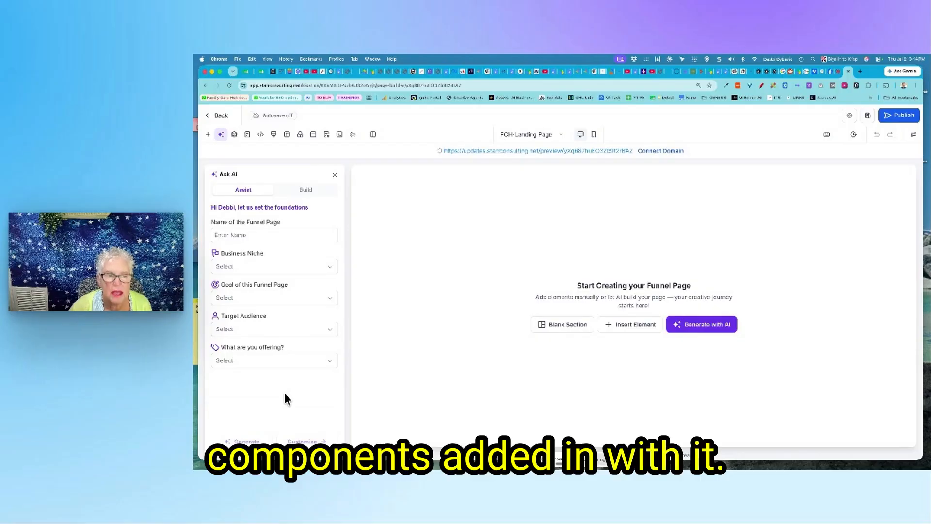
left_click(334, 175)
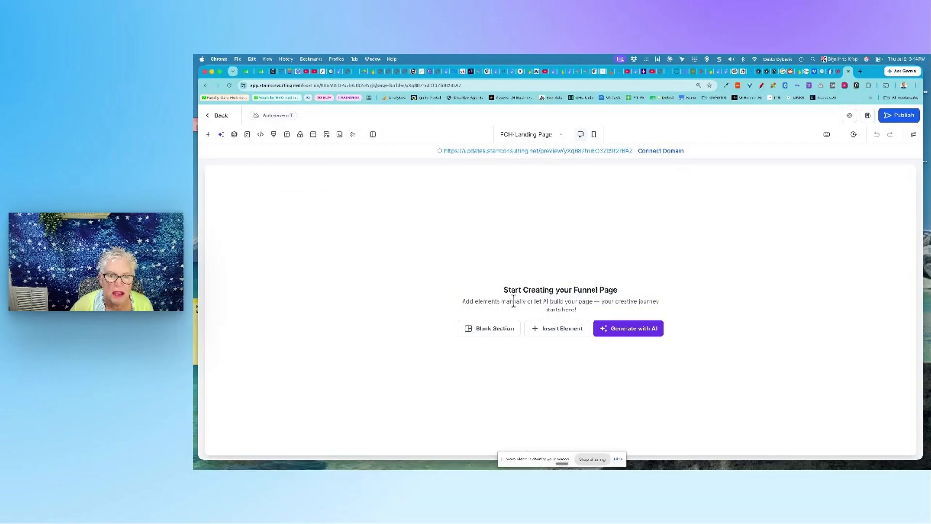
left_click(495, 334)
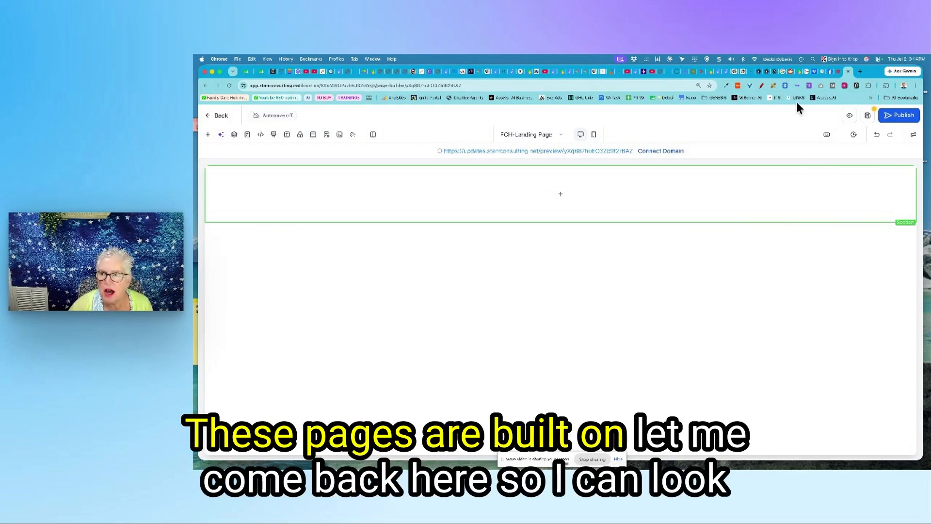
left_click(837, 74)
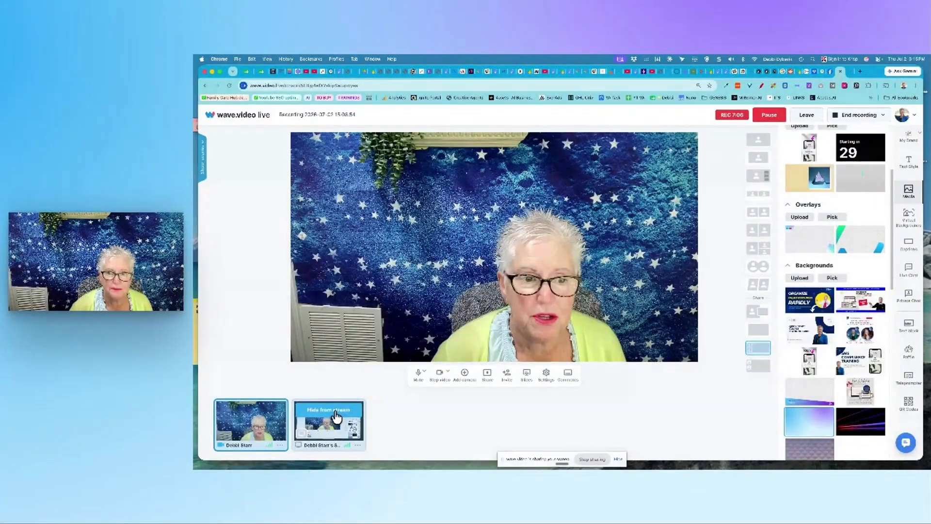
left_click(852, 73)
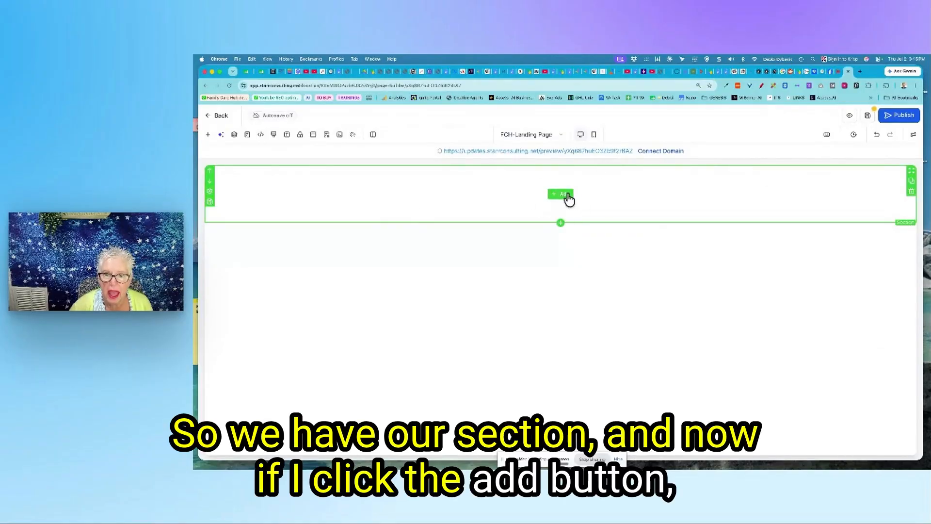
Add a 2 Column row to the blank section and insert a Headline element in its first column.
left_click(567, 194)
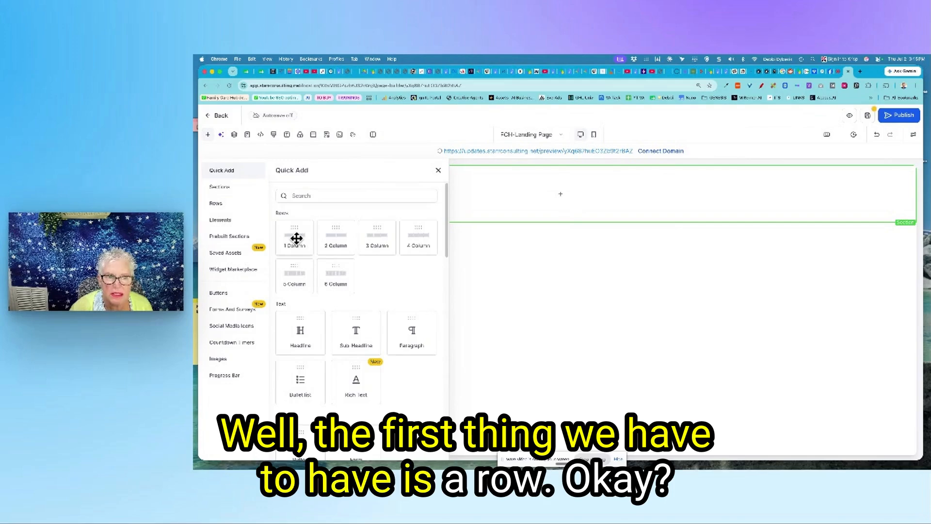
left_click(336, 238)
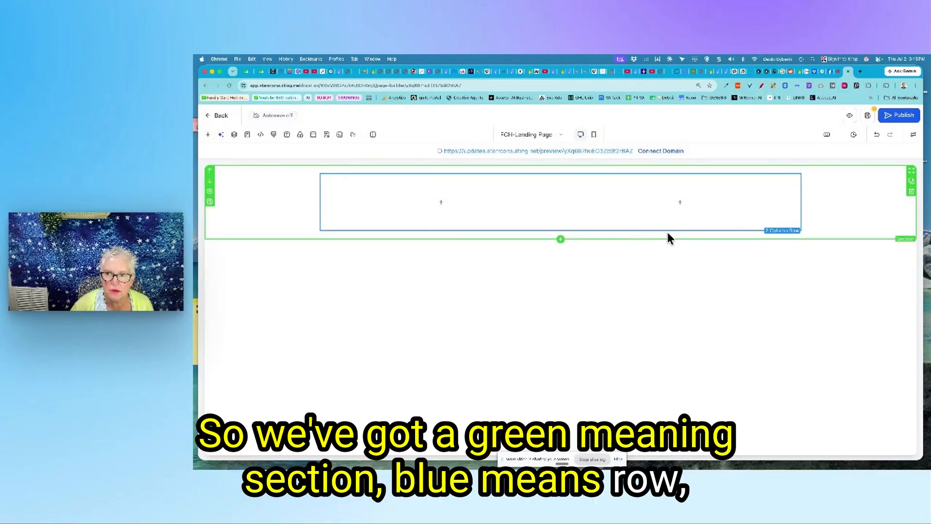
mouse_move(446, 202)
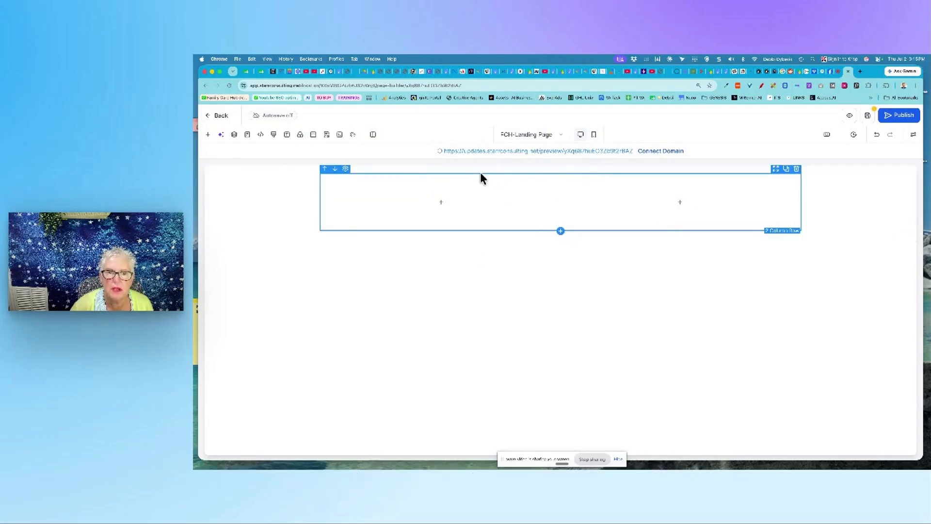
mouse_move(444, 185)
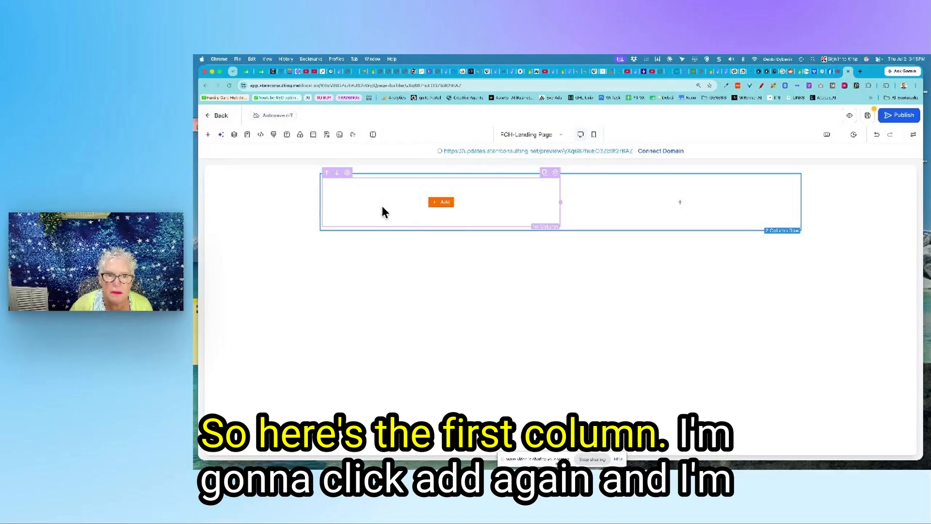
left_click(441, 203)
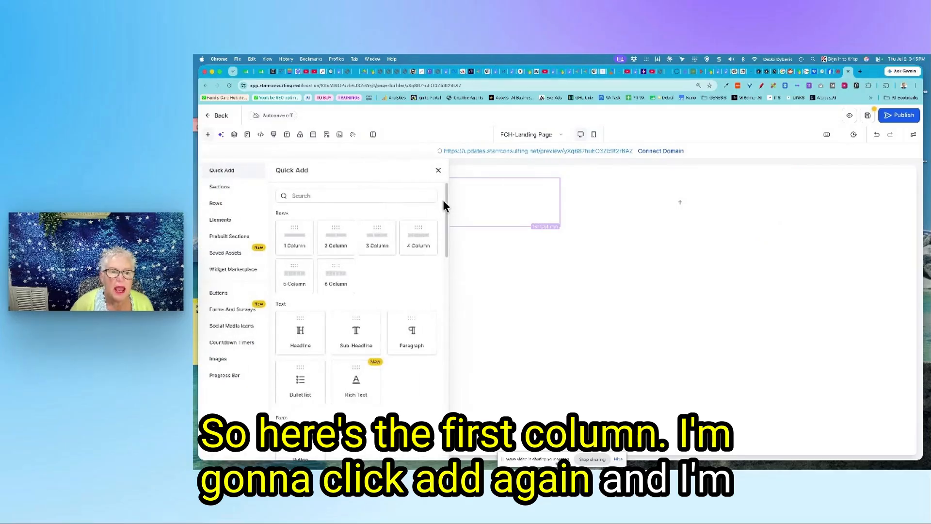
left_click(304, 335)
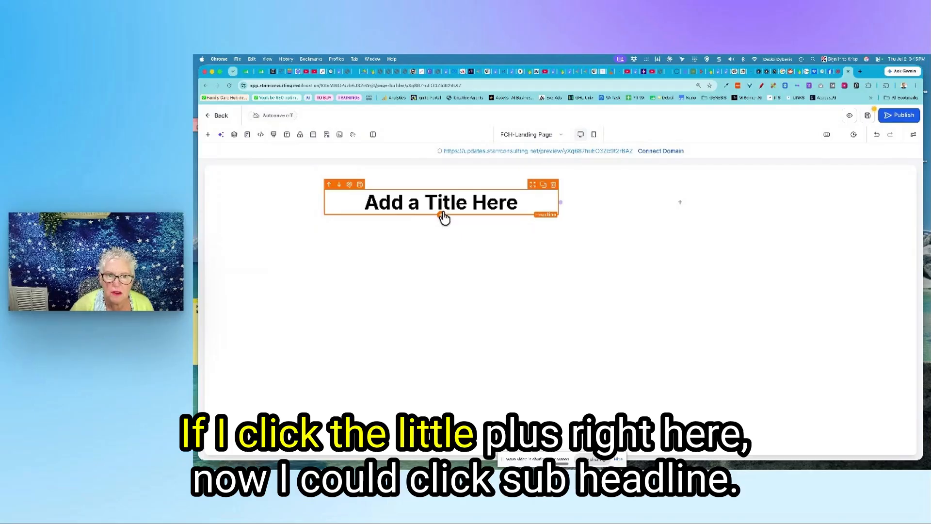
Insert a Sub-Headline below the headline in the first column and a Paragraph element below that.
left_click(441, 215)
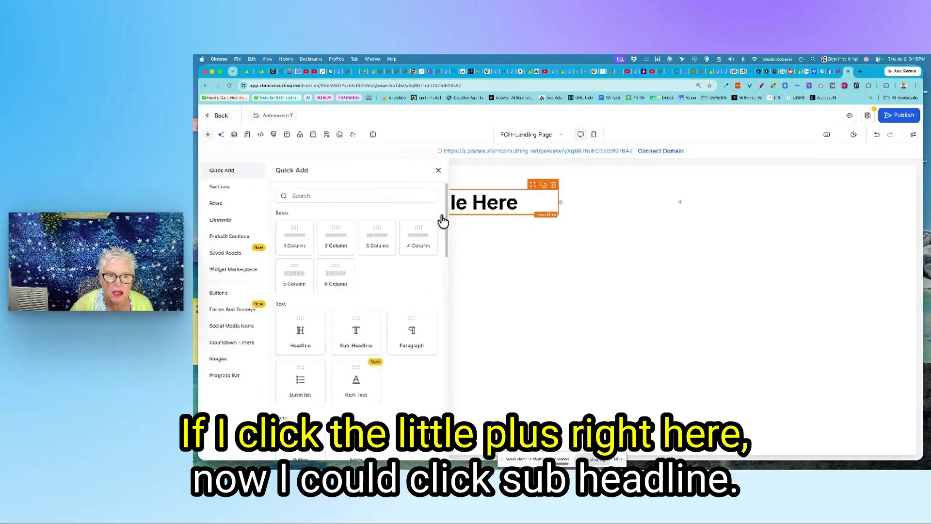
left_click(357, 338)
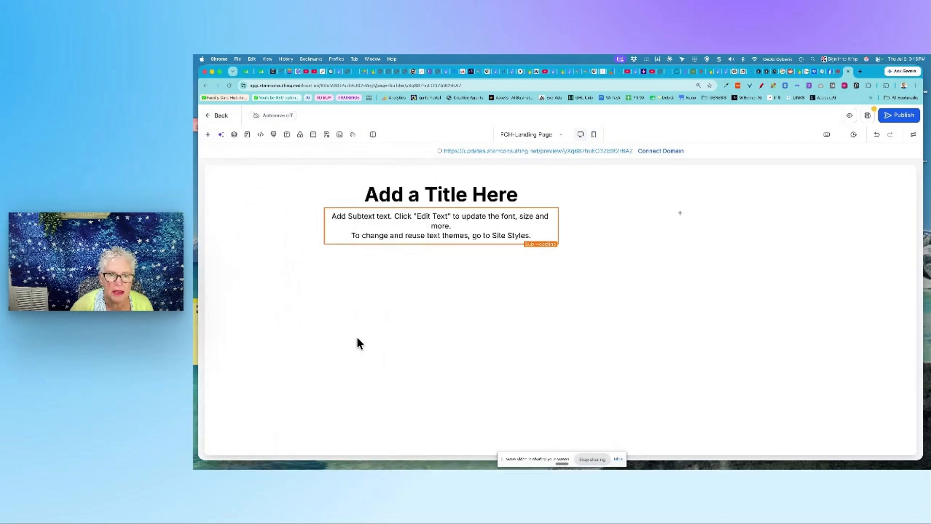
left_click(440, 245)
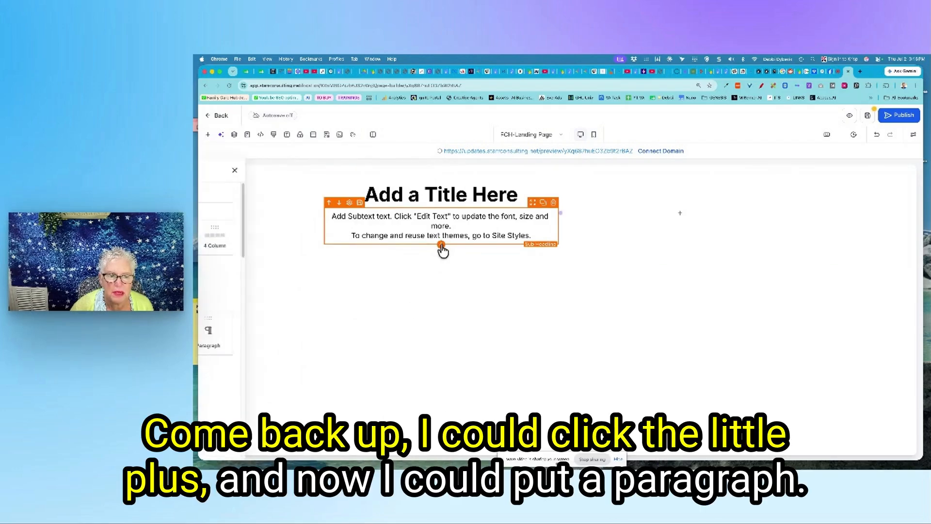
left_click(411, 338)
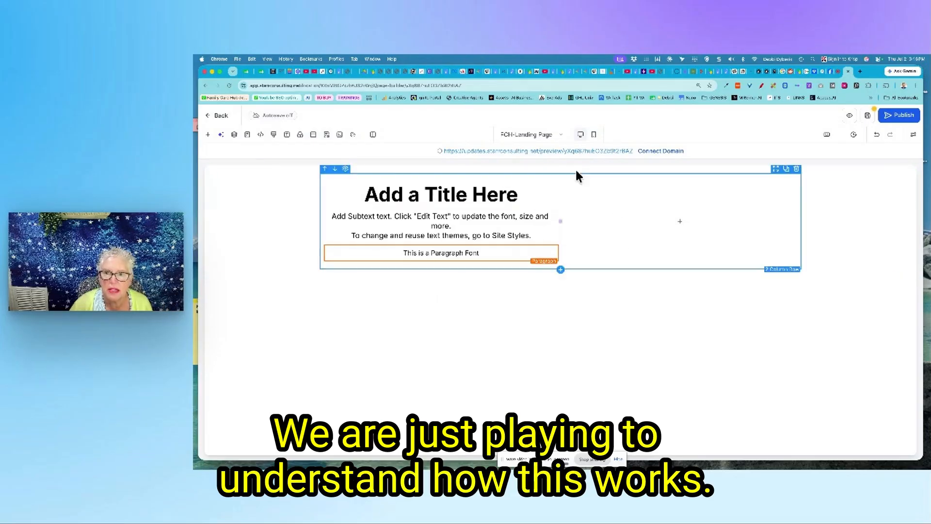
Insert an Image element as a placeholder in the empty second column of the 2 Column row.
mouse_move(710, 223)
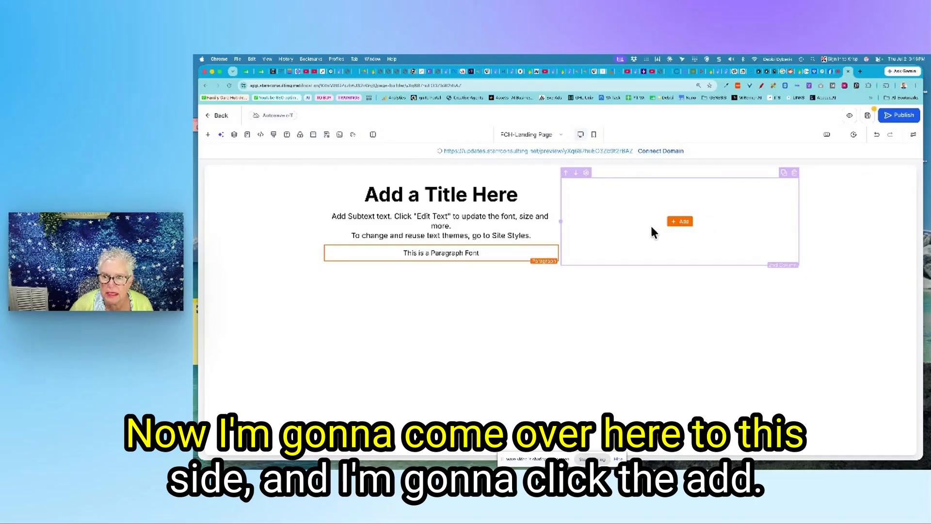
left_click(688, 223)
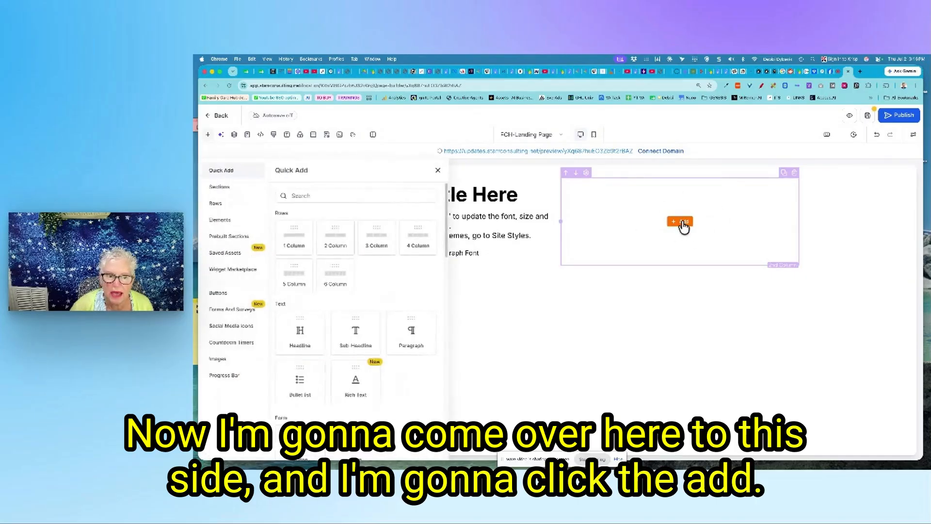
scroll(363, 315, "down", 5)
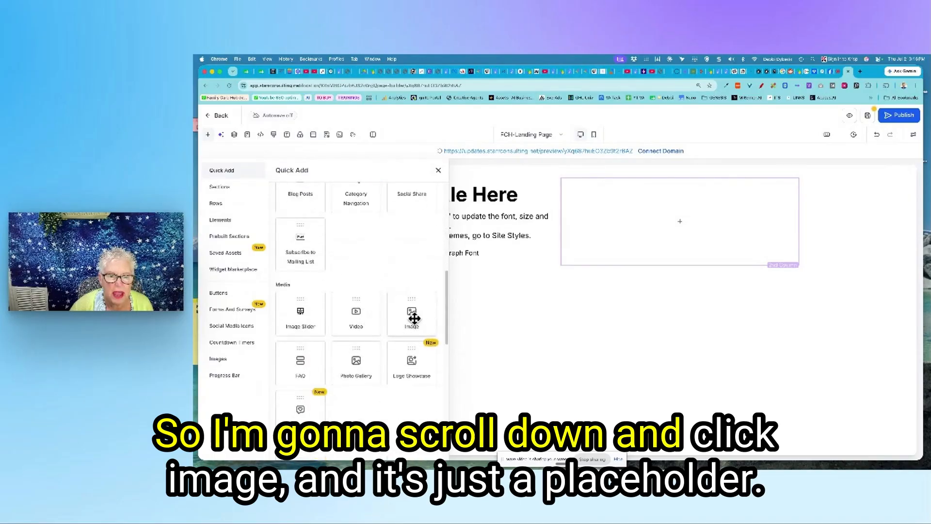
left_click(414, 318)
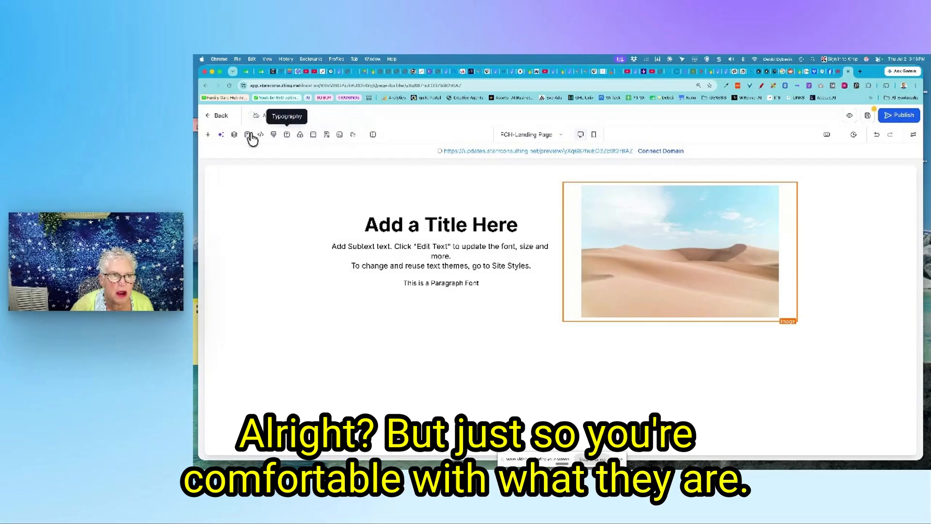
Add a Full Width section below the existing section with the text and image.
left_click(207, 137)
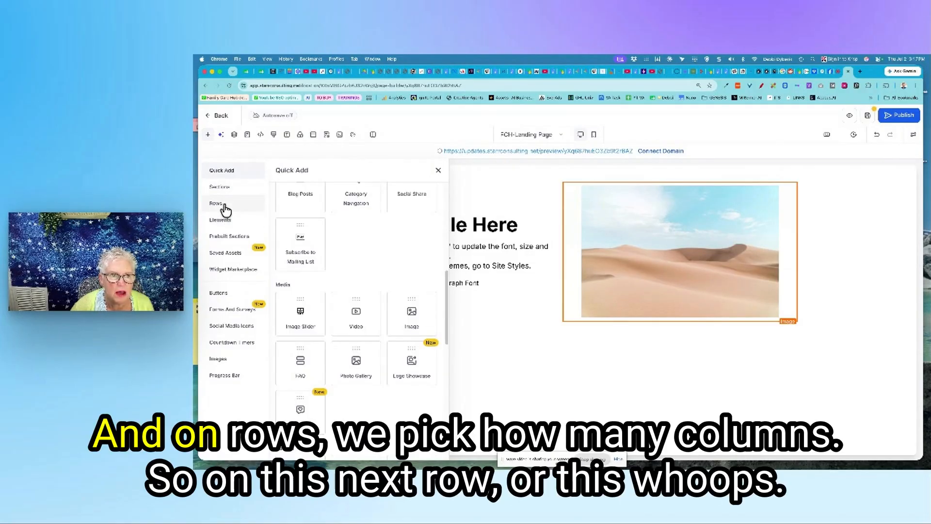
left_click(222, 205)
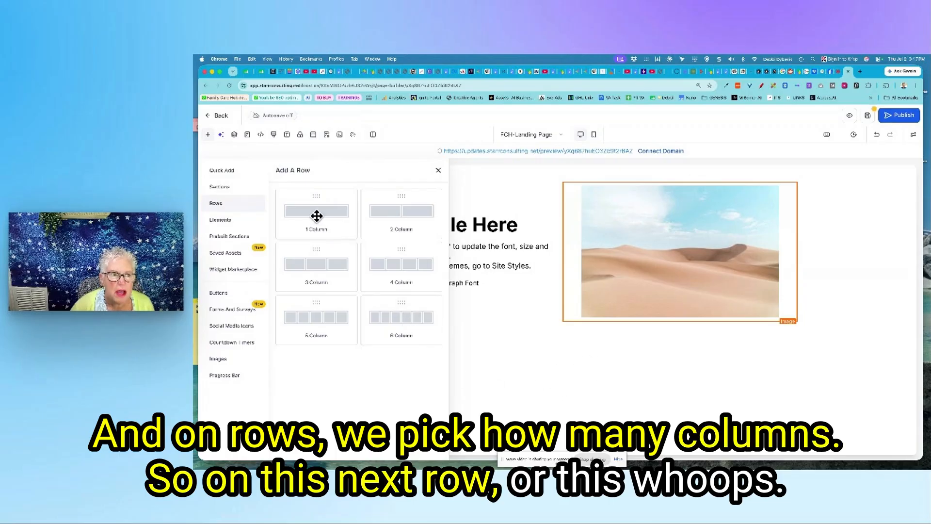
left_click(224, 188)
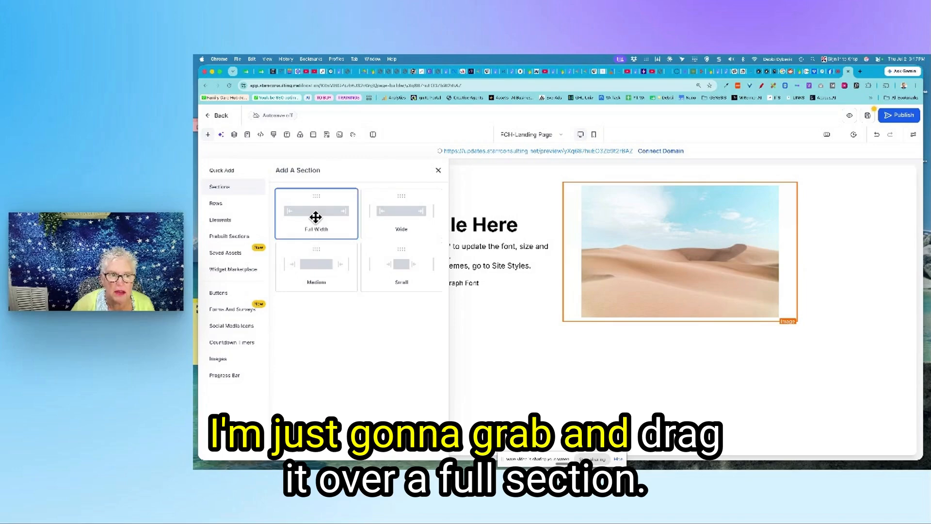
left_click_drag(315, 214, 553, 366)
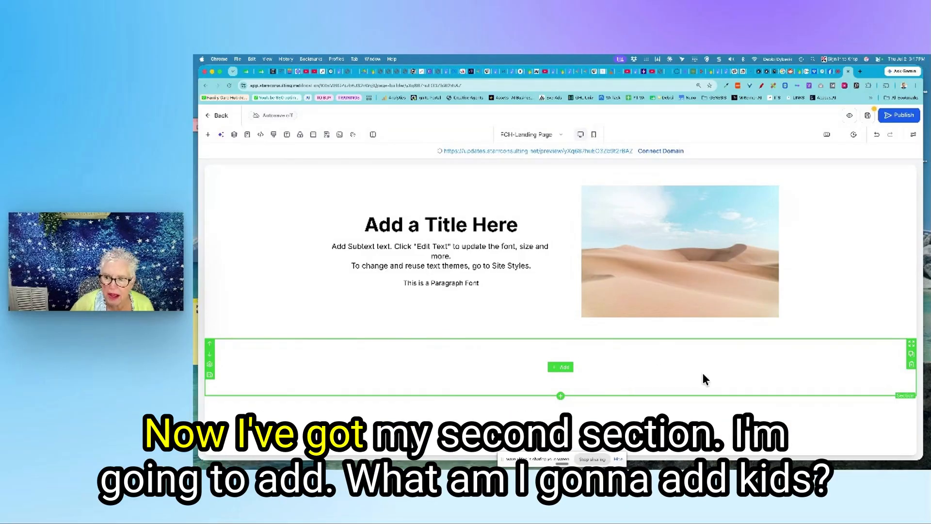
Add a 1 Column row to the new section and insert a Headline element in it.
left_click(562, 368)
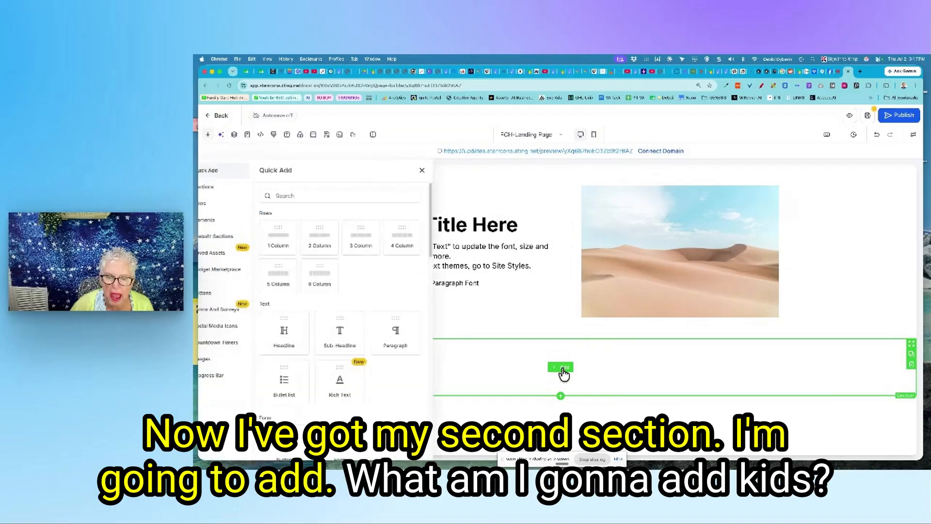
left_click(216, 205)
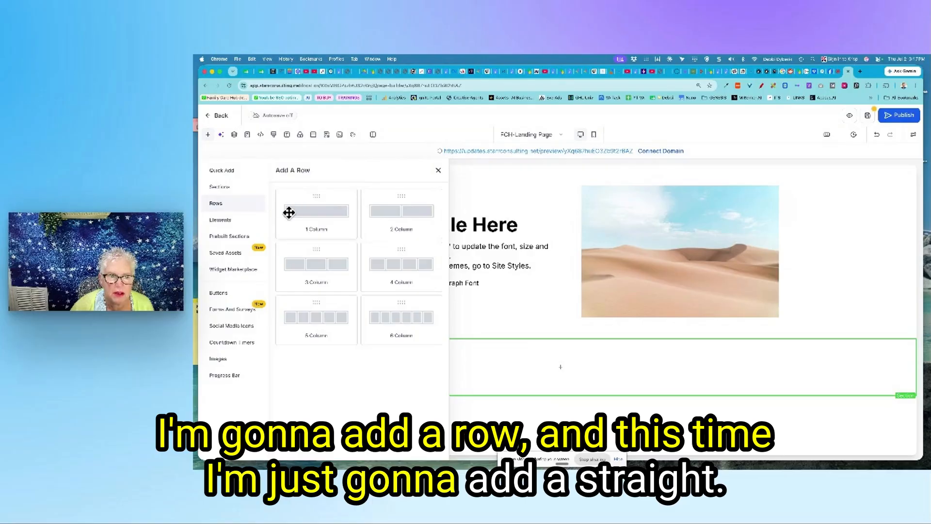
left_click(320, 213)
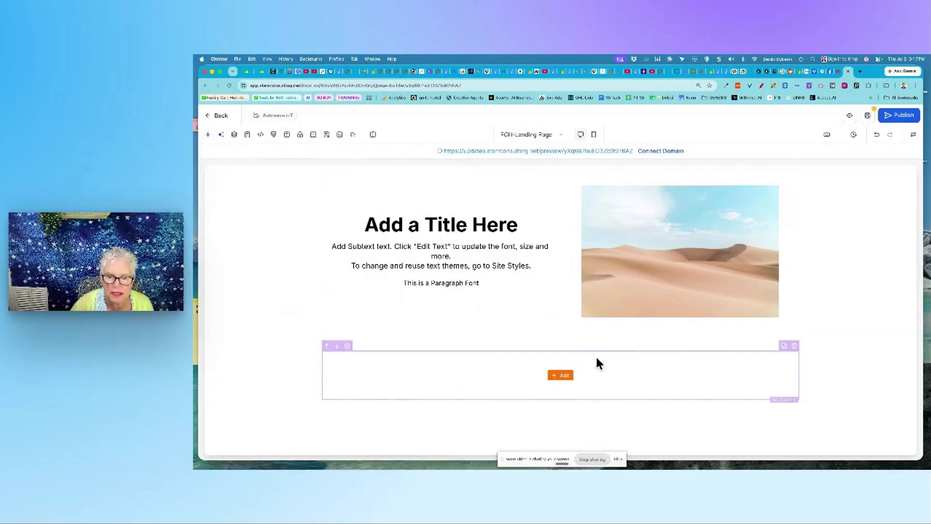
left_click(564, 377)
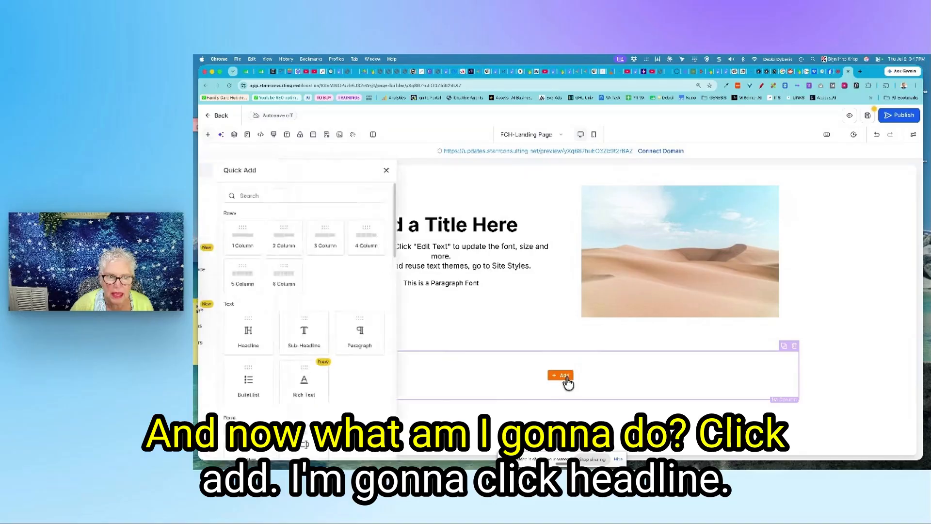
left_click(301, 332)
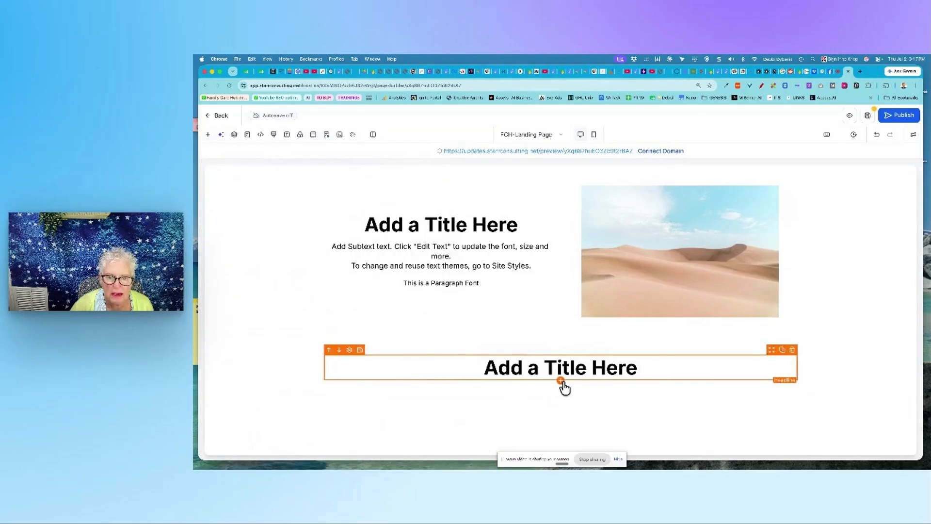
Insert a Sub-Headline below the second section's headline and a Paragraph element below that.
left_click(561, 381)
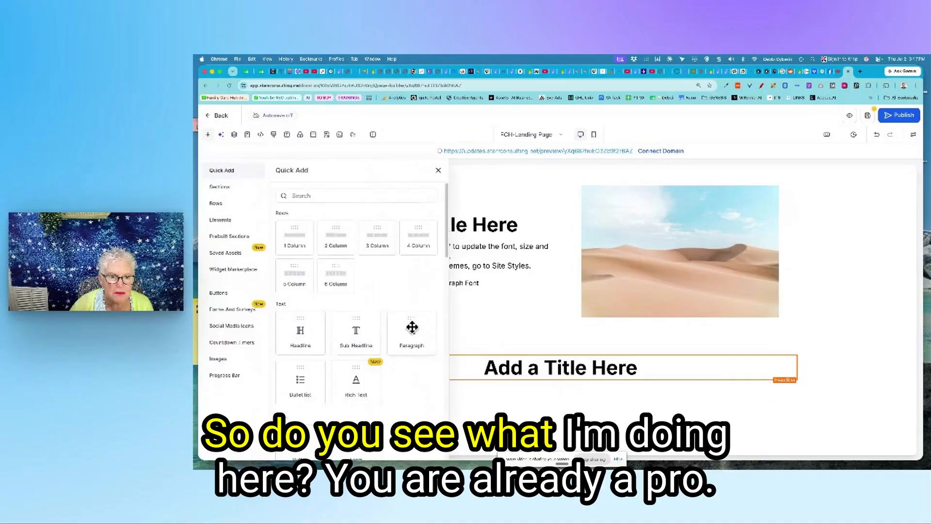
left_click(361, 332)
left_click(560, 407)
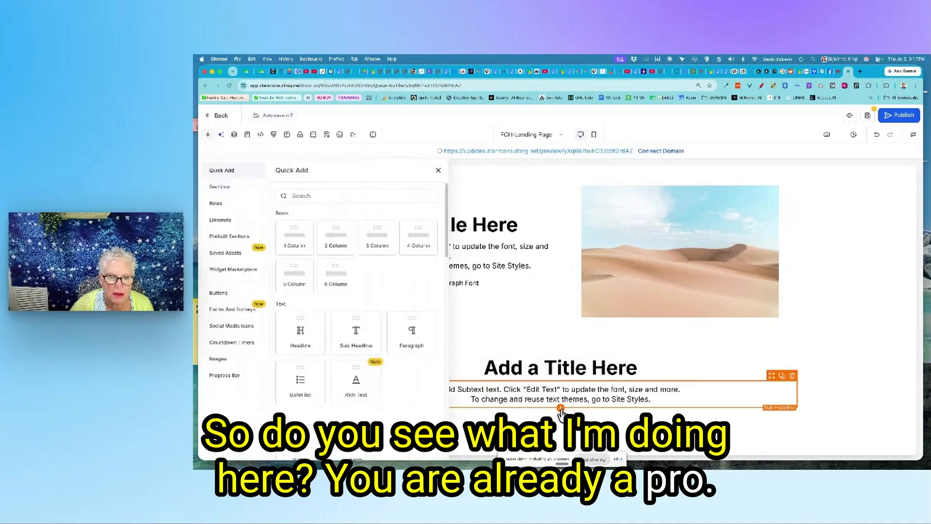
left_click(416, 332)
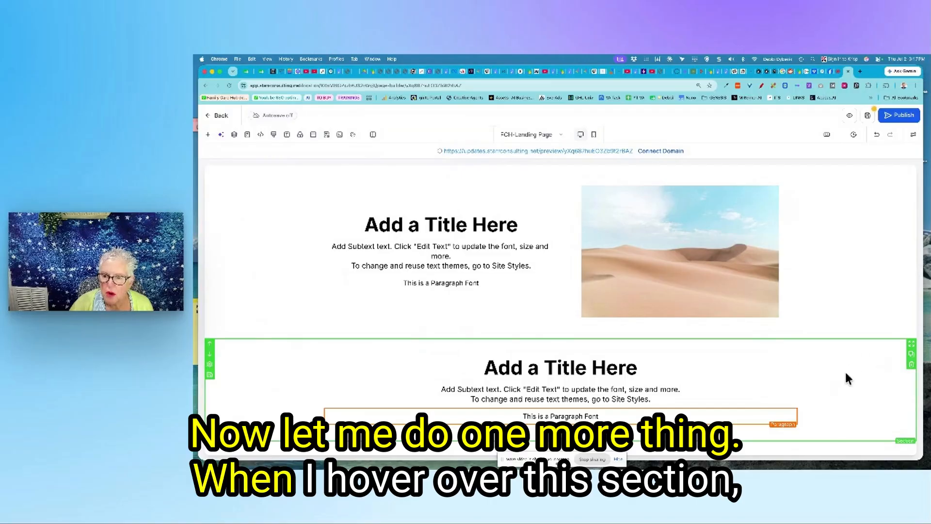
Set the second section's background color to the light purple default color.
left_click(832, 355)
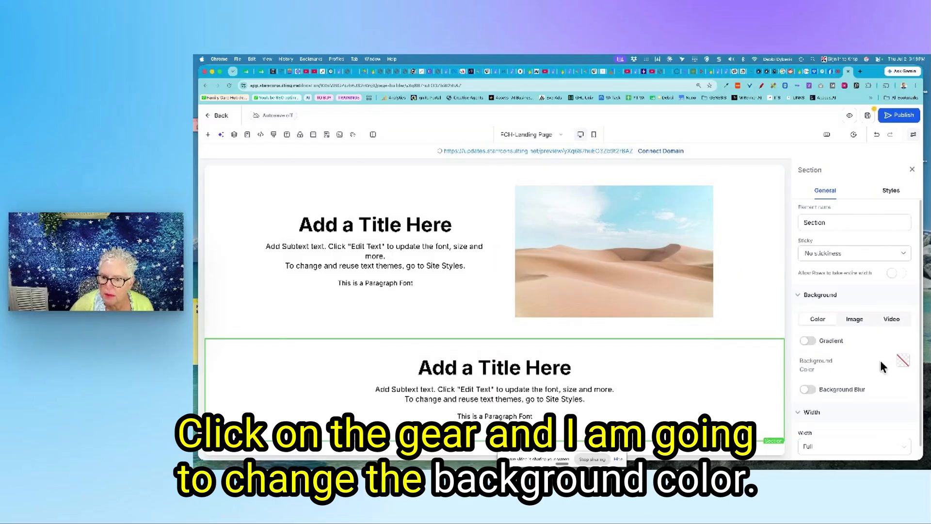
left_click(902, 361)
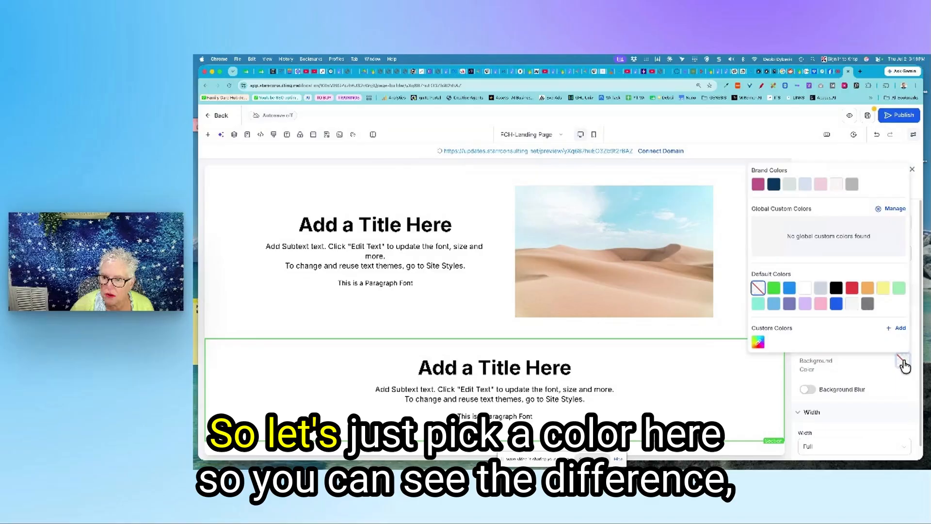
left_click(806, 304)
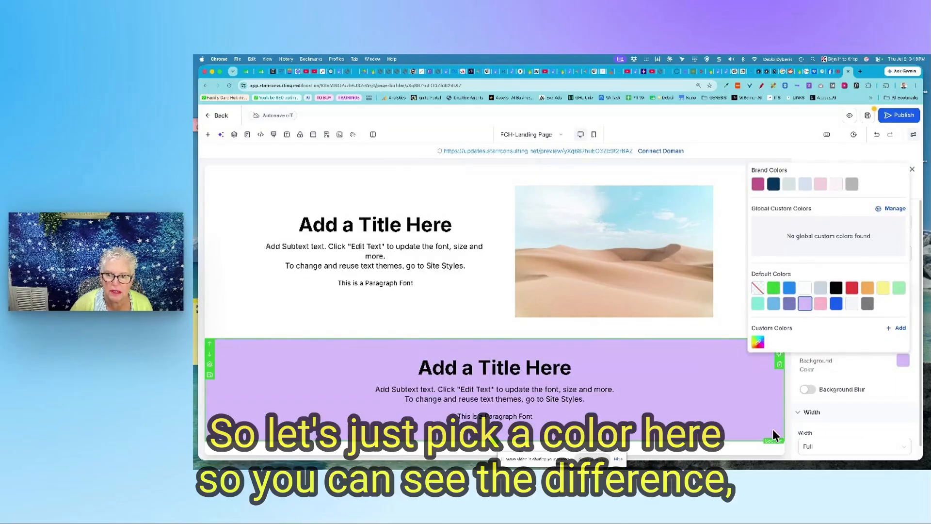
left_click(754, 412)
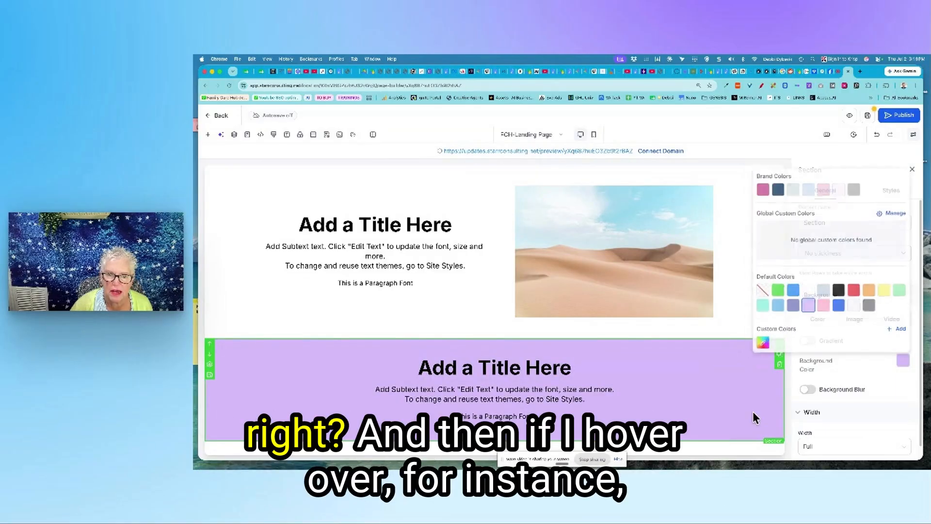
Set the second section's headline to font weight 900 - Heavy and font size 68 px.
left_click(582, 369)
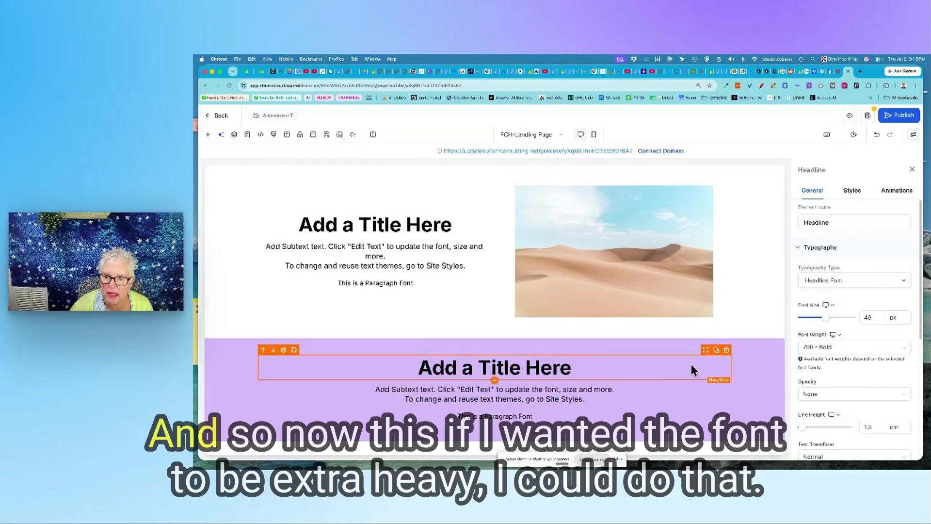
left_click(848, 347)
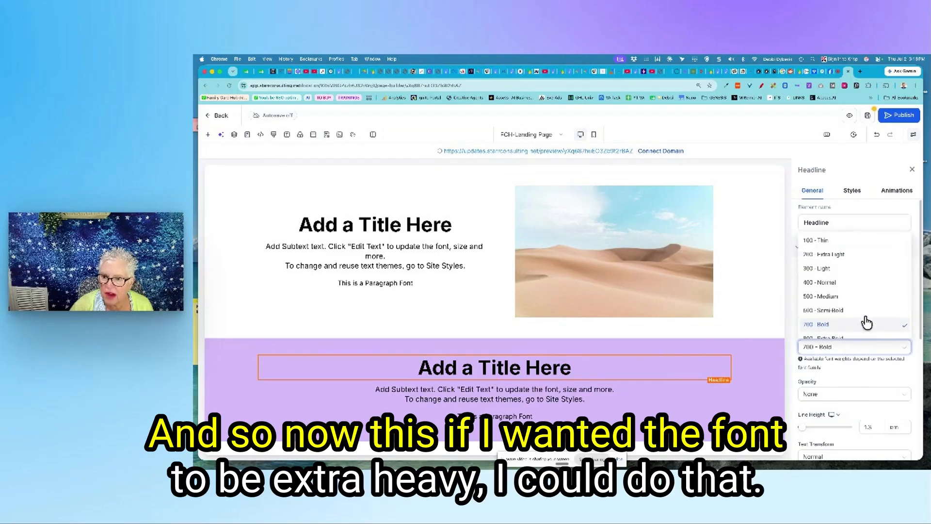
scroll(864, 322, "down", 2)
left_click(846, 338)
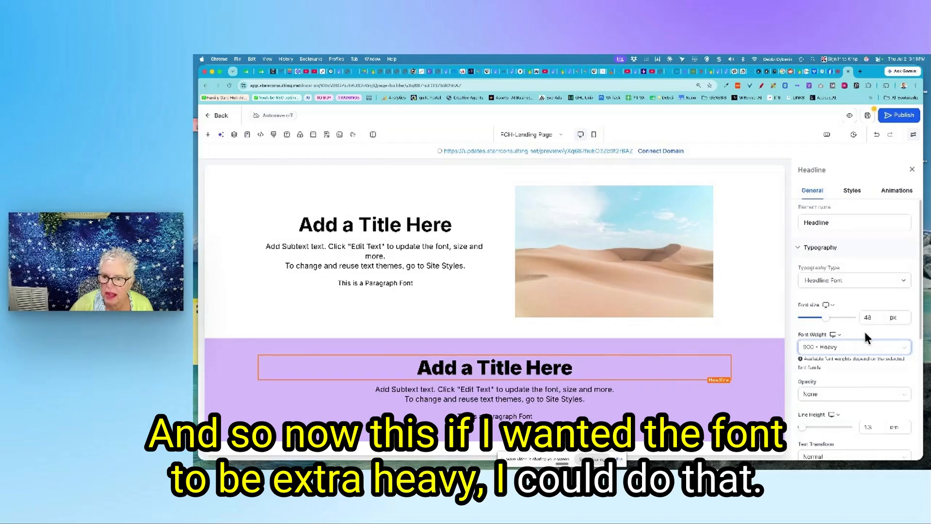
left_click(825, 318)
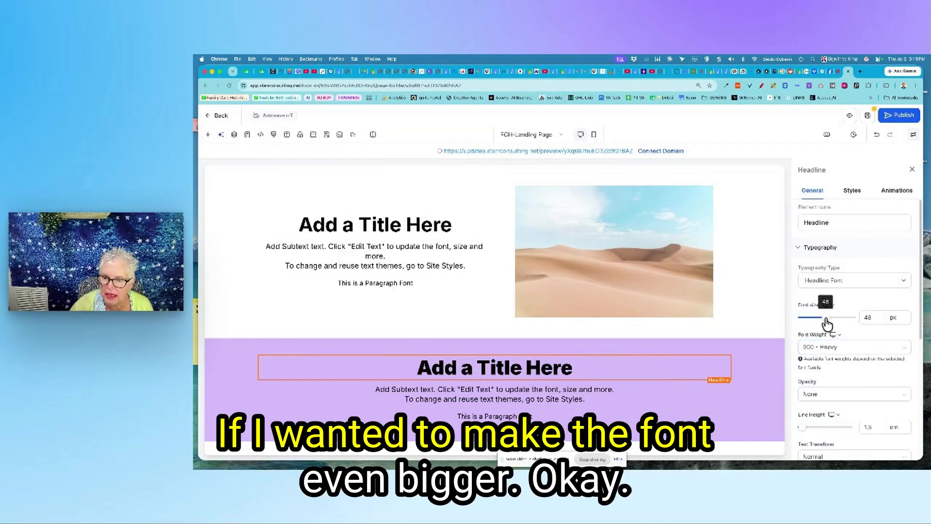
left_click_drag(826, 319, 839, 326)
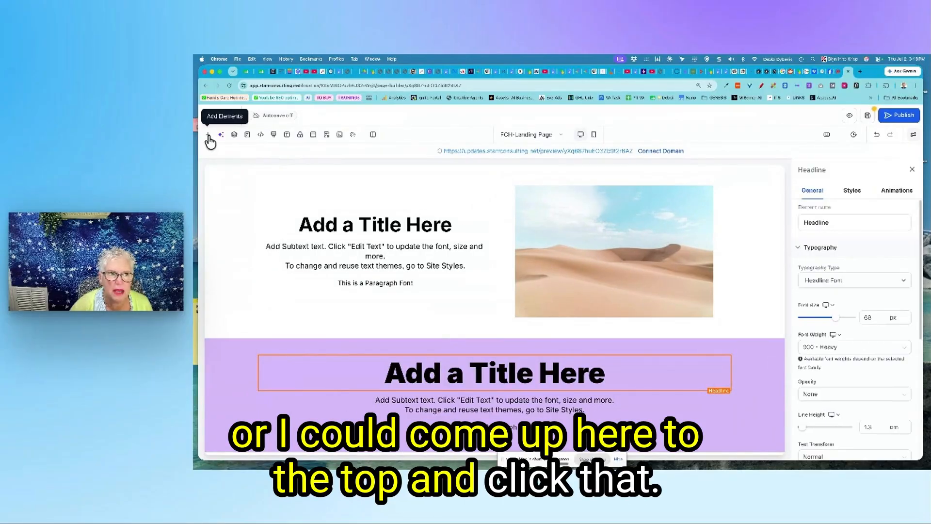
Save the landing page without filling in the SEO settings, and return to the funnel's steps overview.
left_click(868, 116)
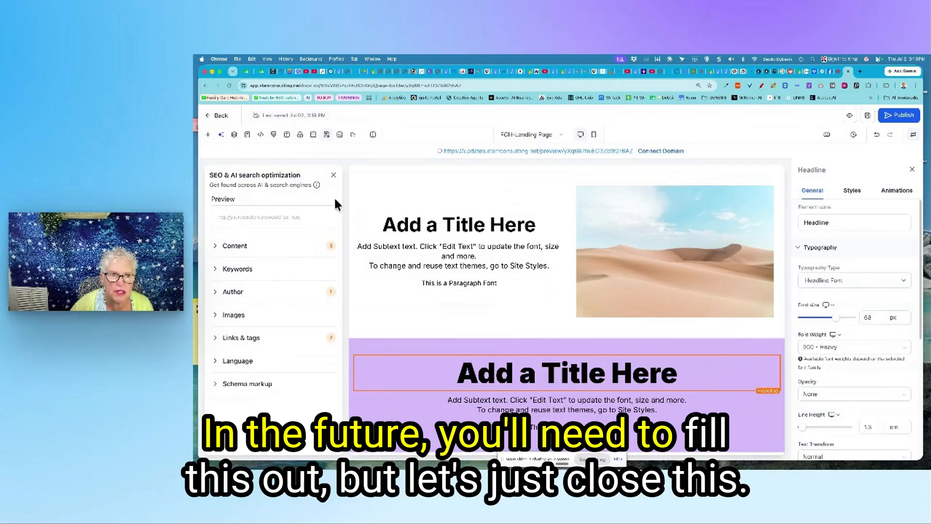
left_click(334, 175)
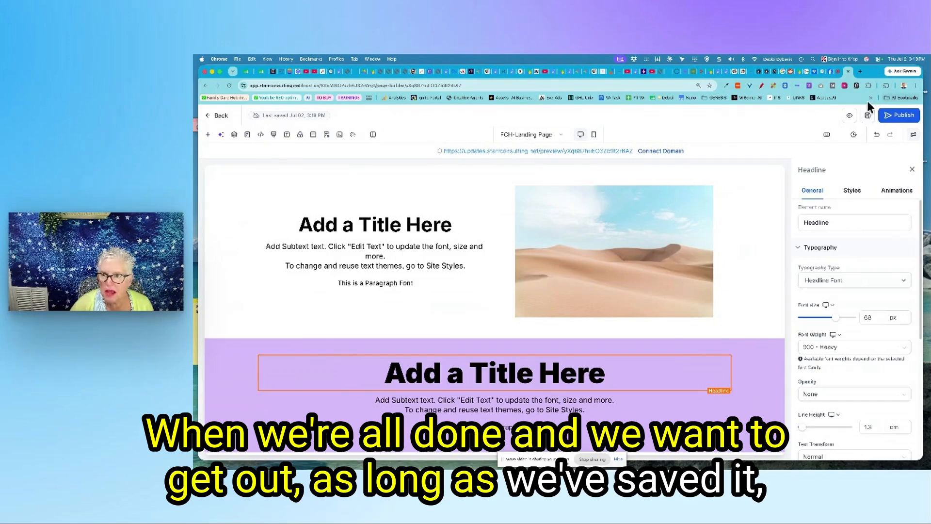
left_click(218, 115)
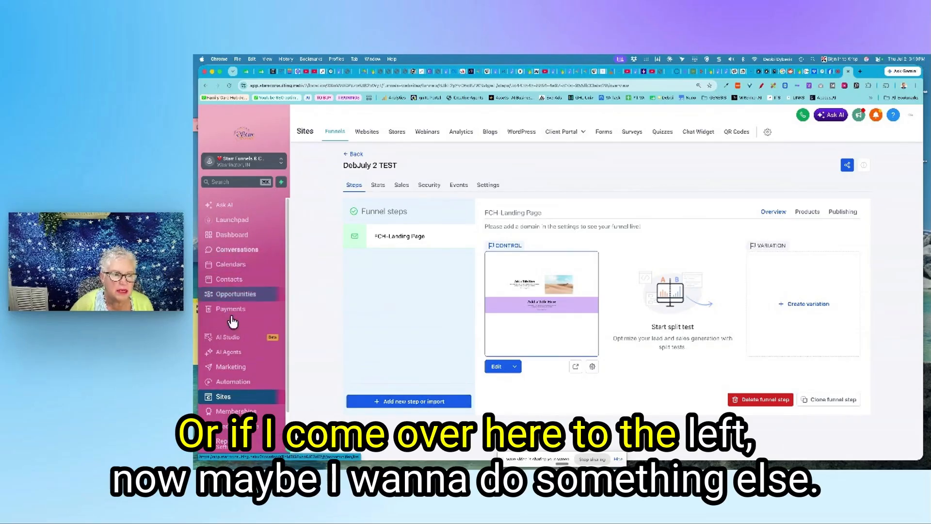
View the Automation workflows list and the Sites funnels list, and switch to the wave.video live recording tab.
left_click(228, 383)
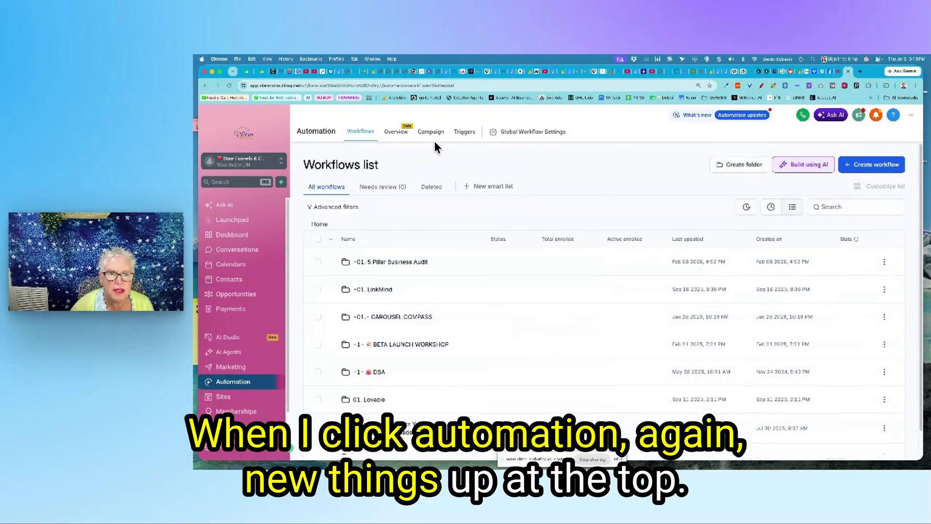
left_click(229, 401)
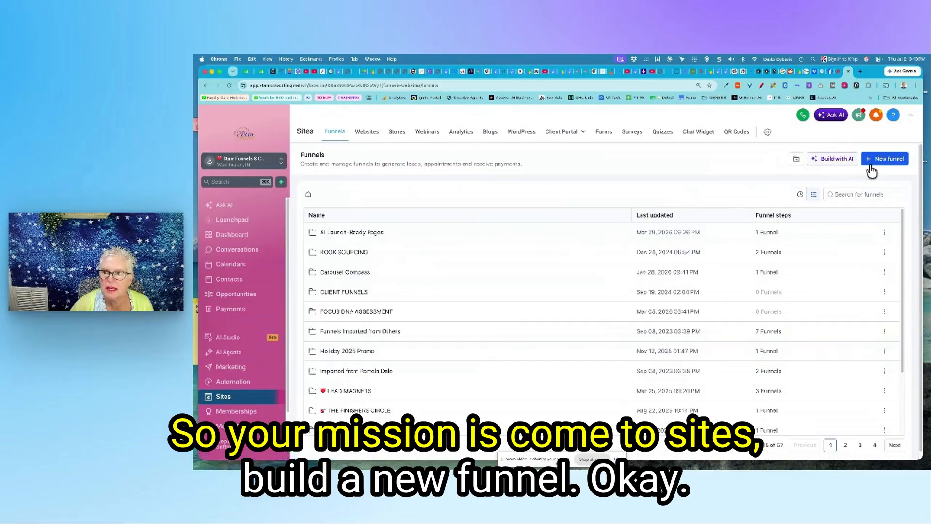
left_click(838, 74)
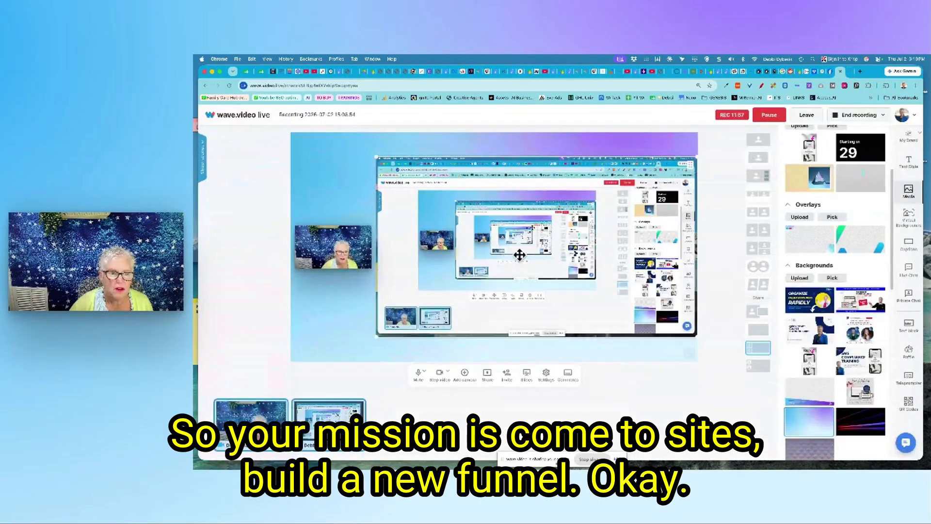